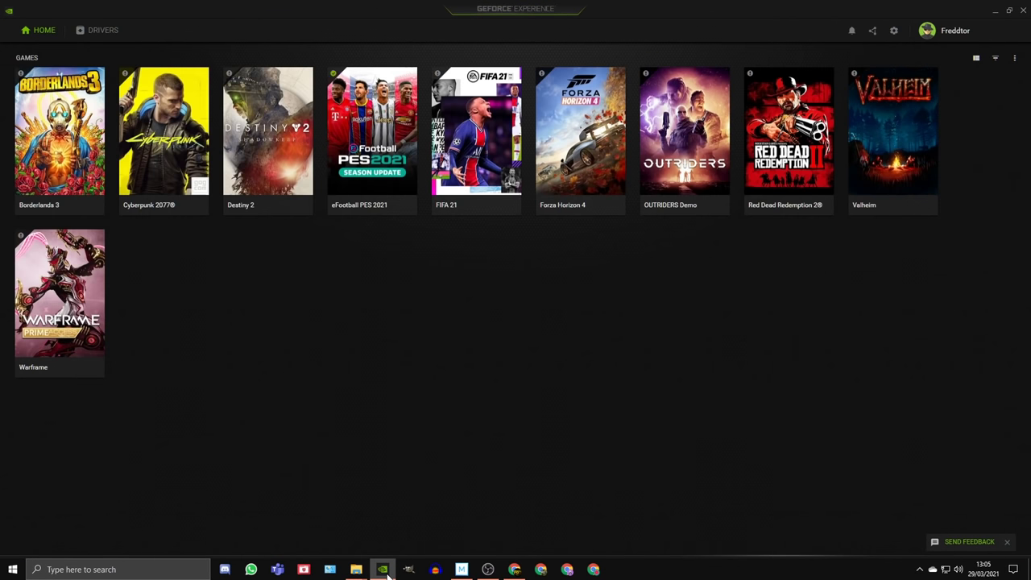
Open the general settings of GeForce Experience.
left_click(895, 32)
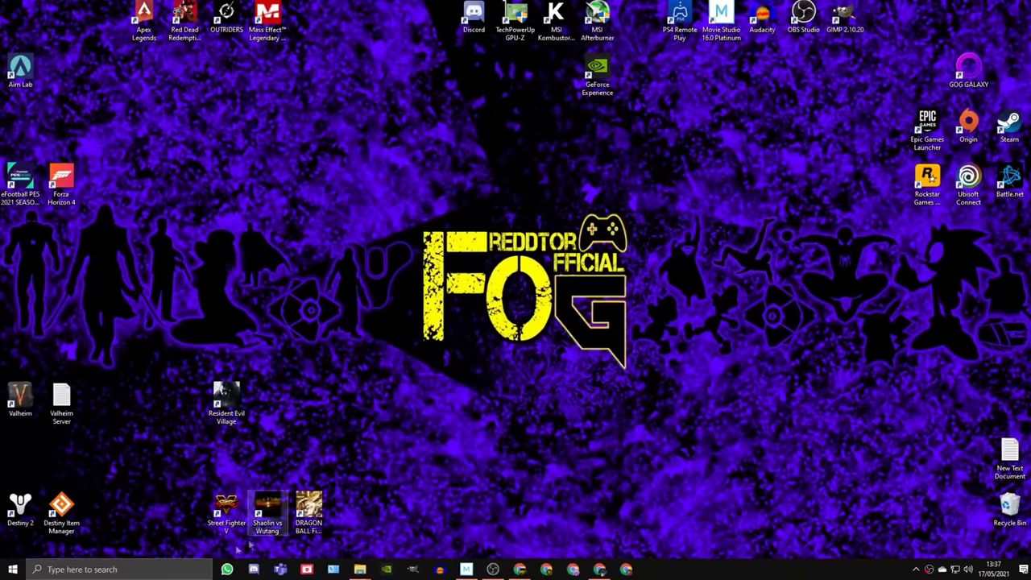
Open the Windows gaming settings and review the Xbox Game Bar and Captures recording options.
left_click(201, 567)
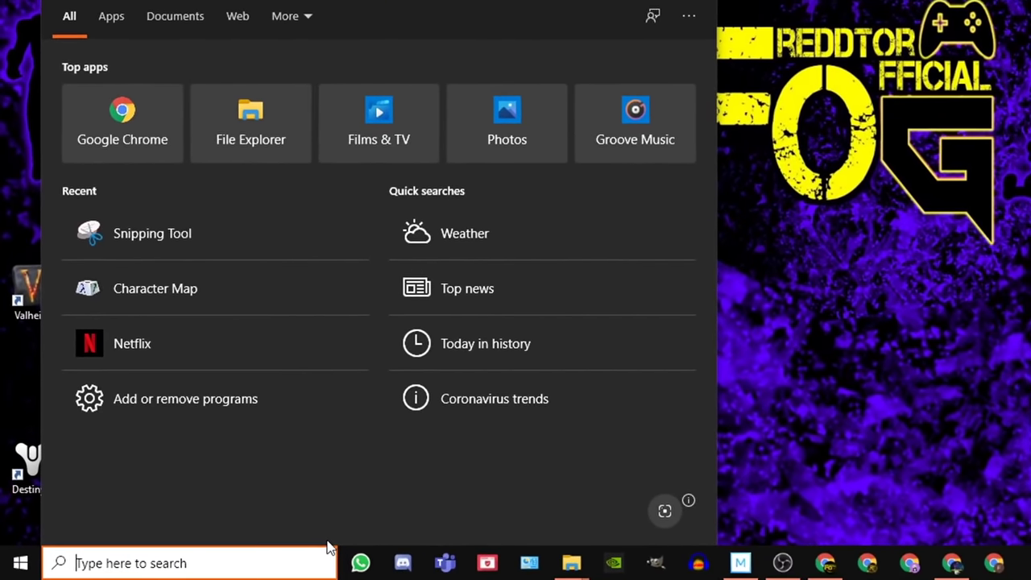
type("game mo")
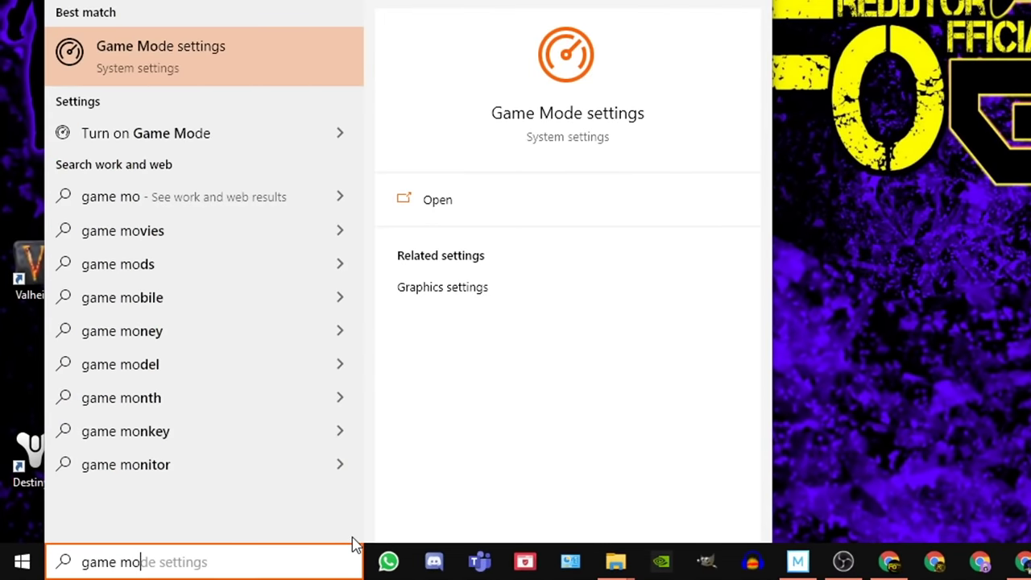
left_click(656, 193)
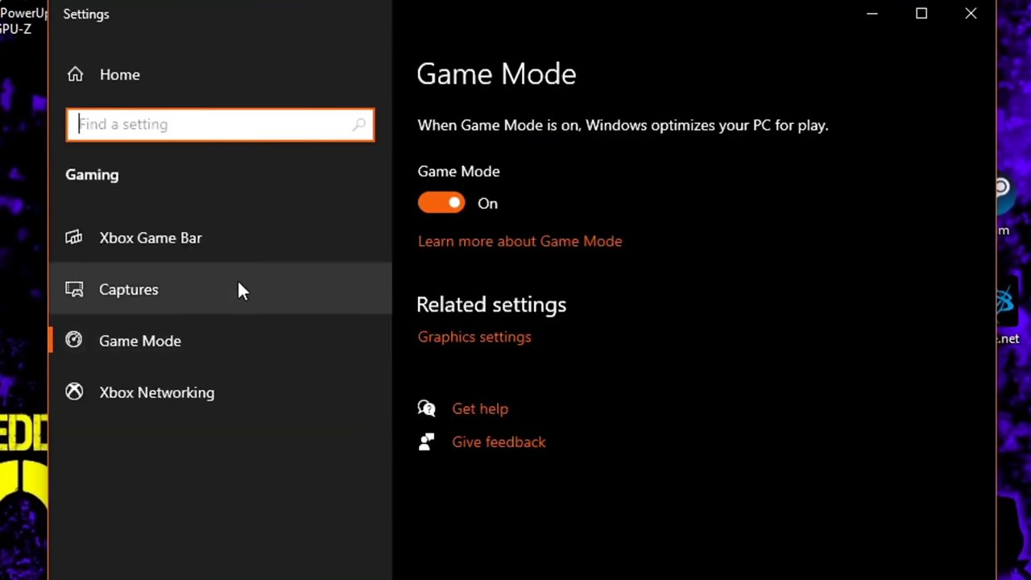
left_click(158, 238)
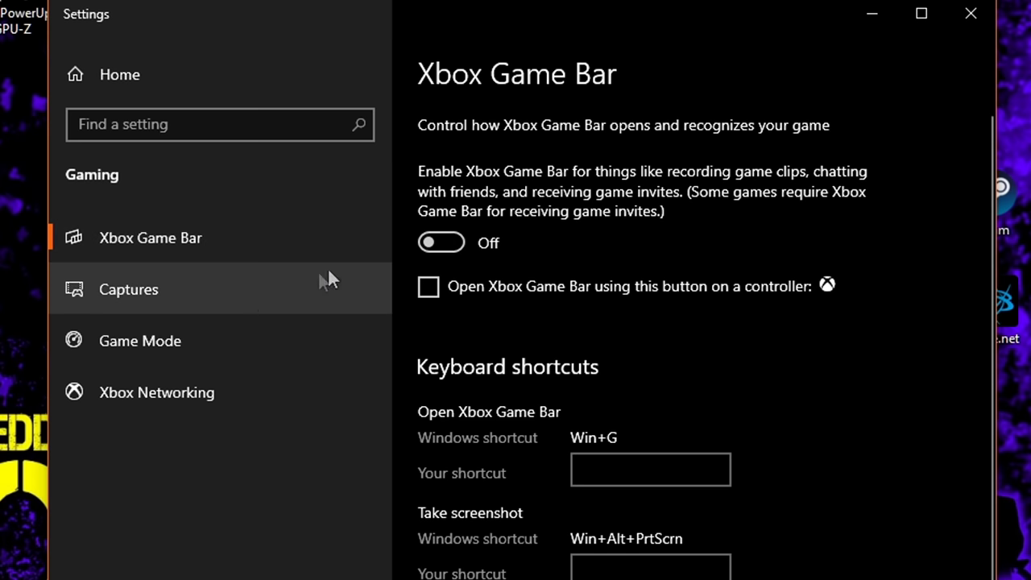
left_click(129, 287)
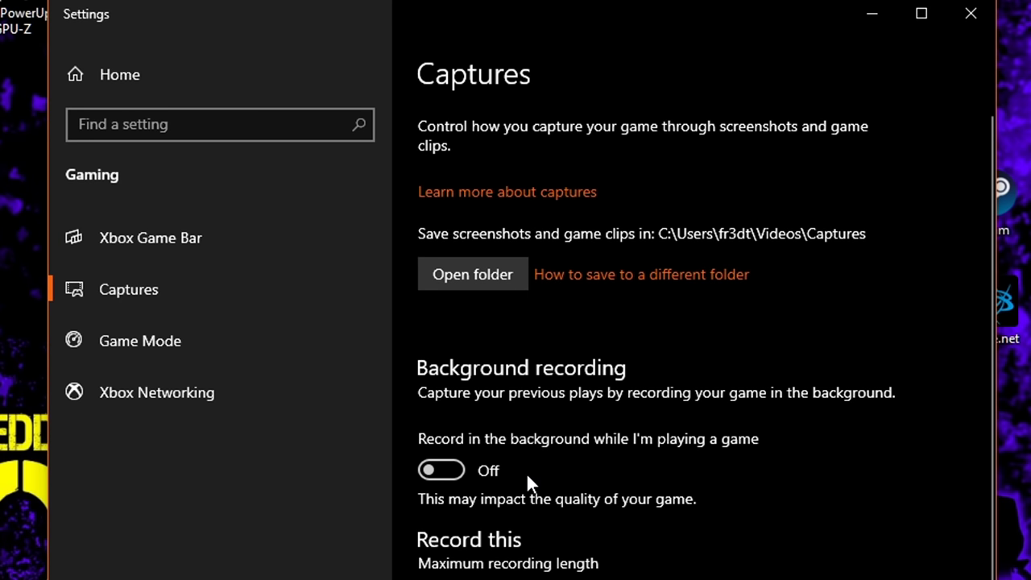
scroll(739, 542, "down", 5)
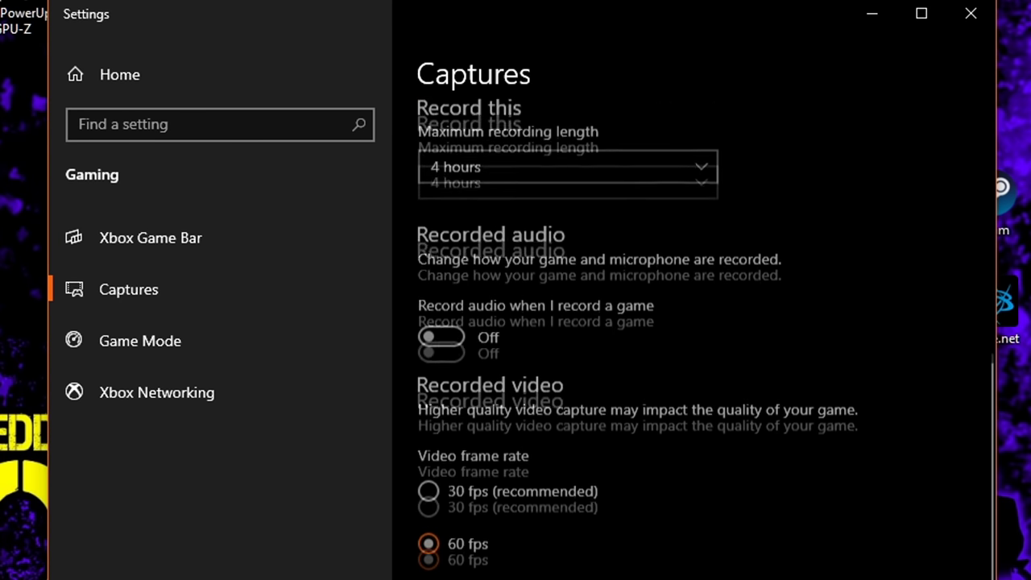
scroll(645, 337, "up", 5)
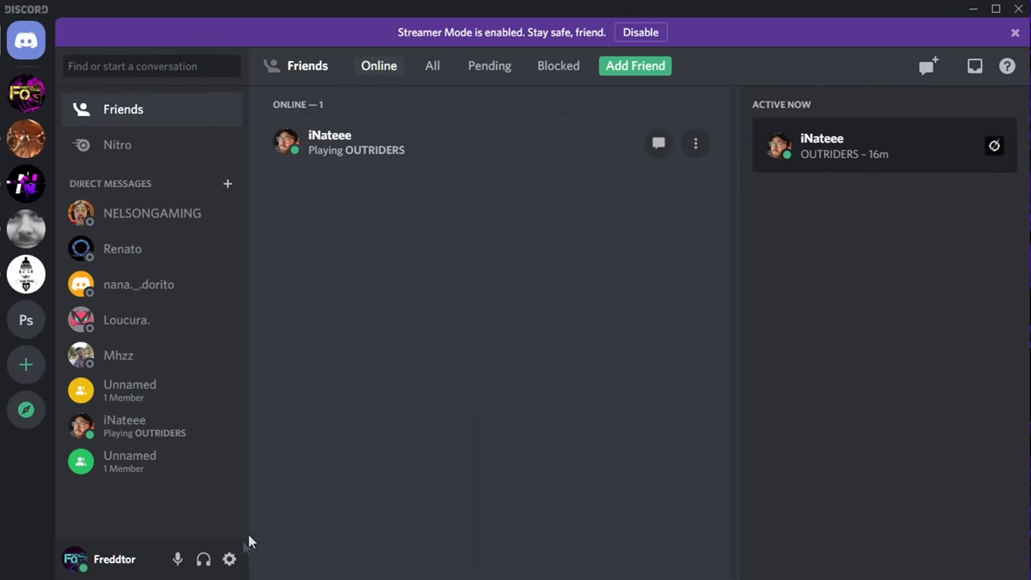
Switch to Discord, check the in-game overlay option in its user settings, and open the Advanced settings.
left_click(230, 560)
scroll(241, 355, "down", 5)
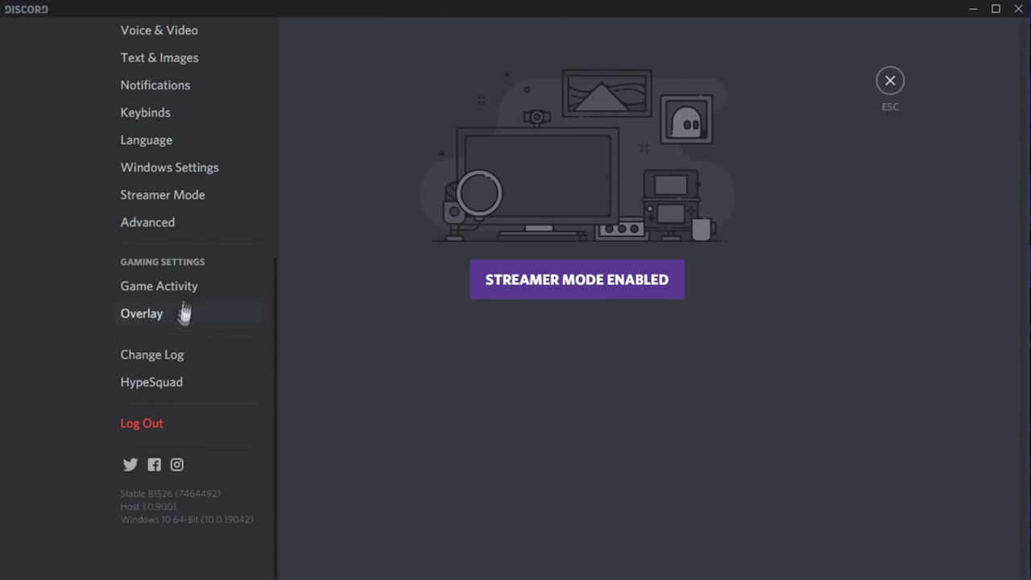
left_click(172, 314)
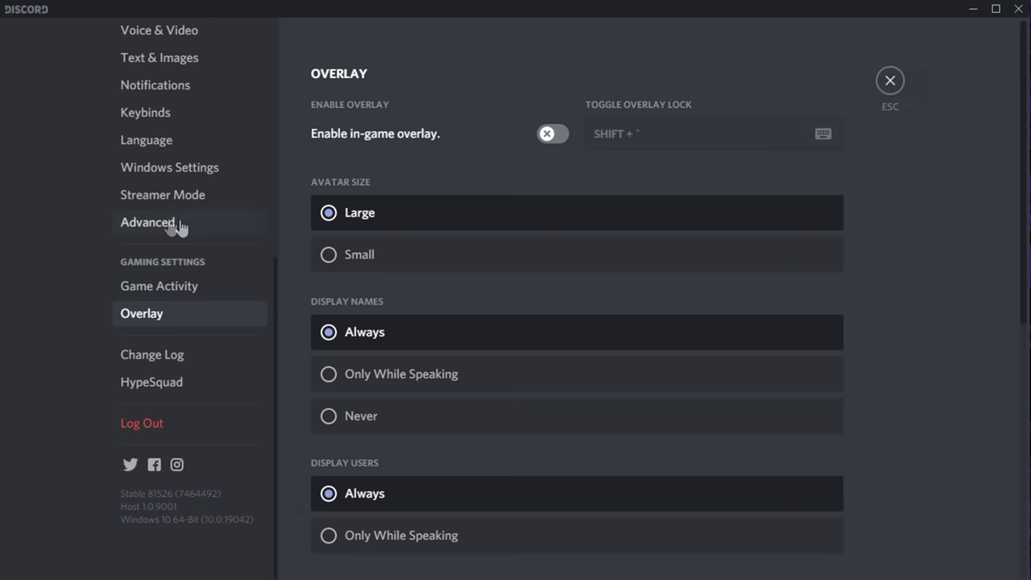
left_click(209, 230)
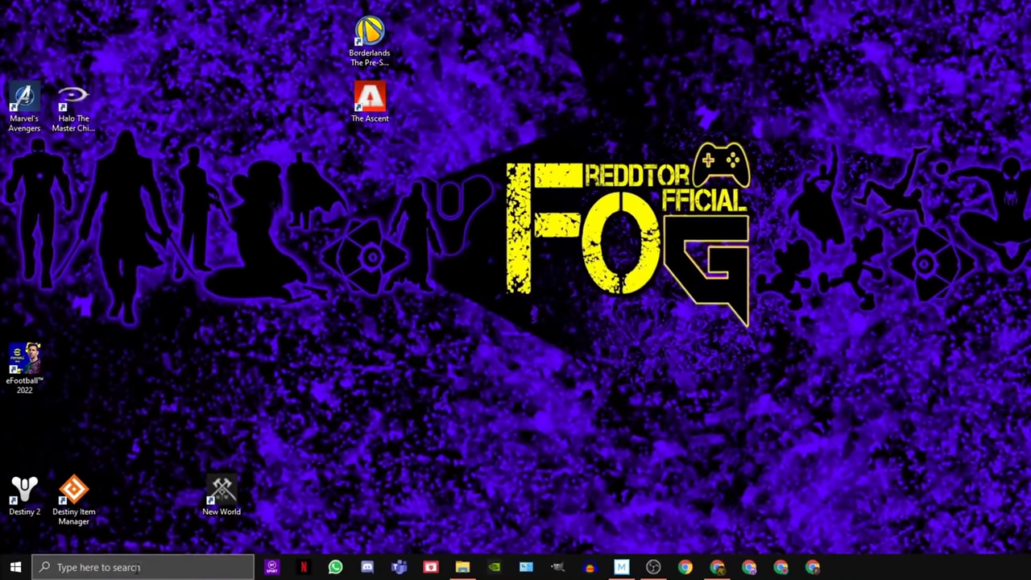
Open the Windows Game Mode settings and toggle Game Mode.
left_click(121, 568)
type("GAME M")
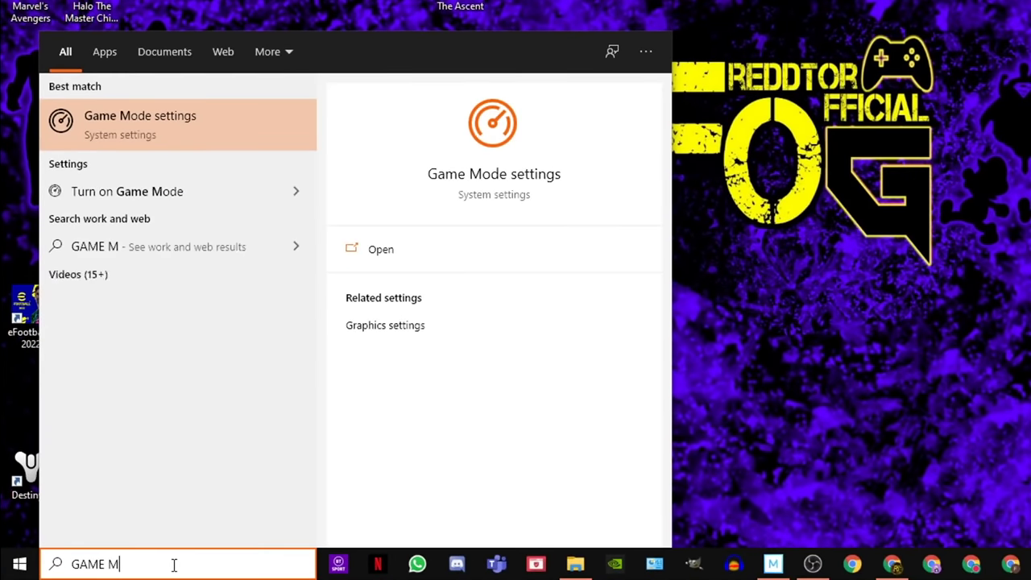
left_click(509, 179)
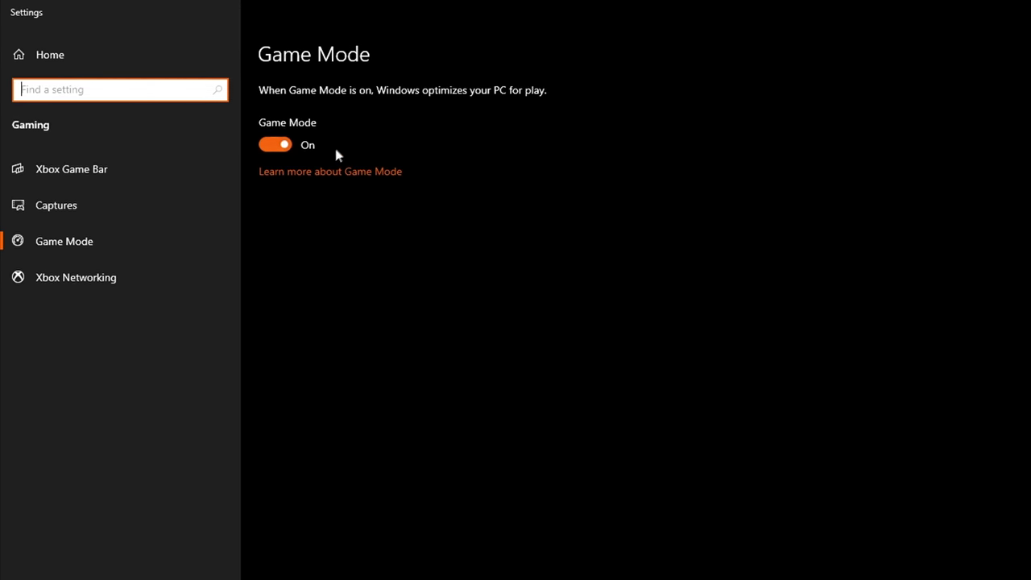
left_click(267, 147)
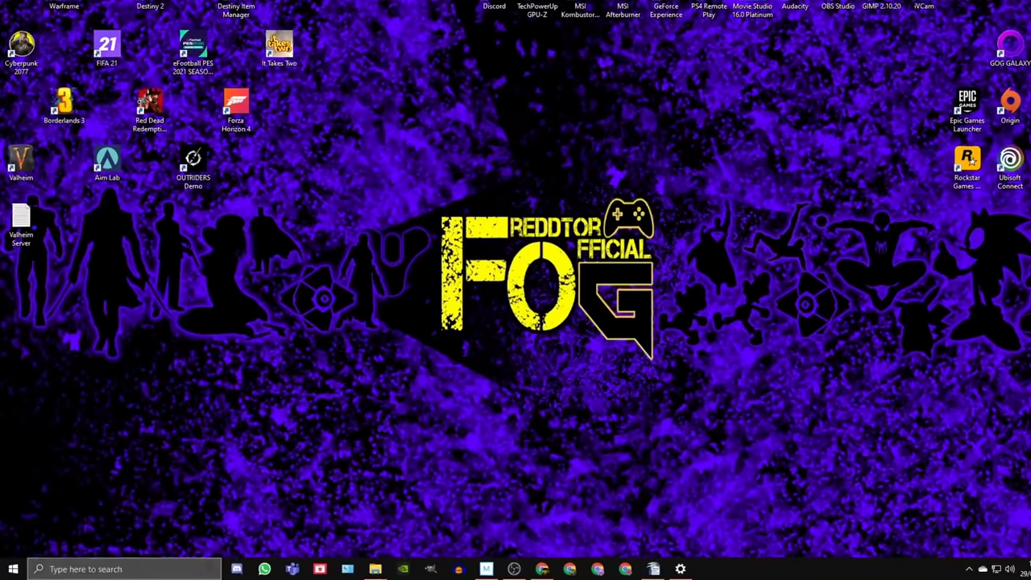
Search Windows for the Graphics settings and open them.
key("super")
type("GRAP")
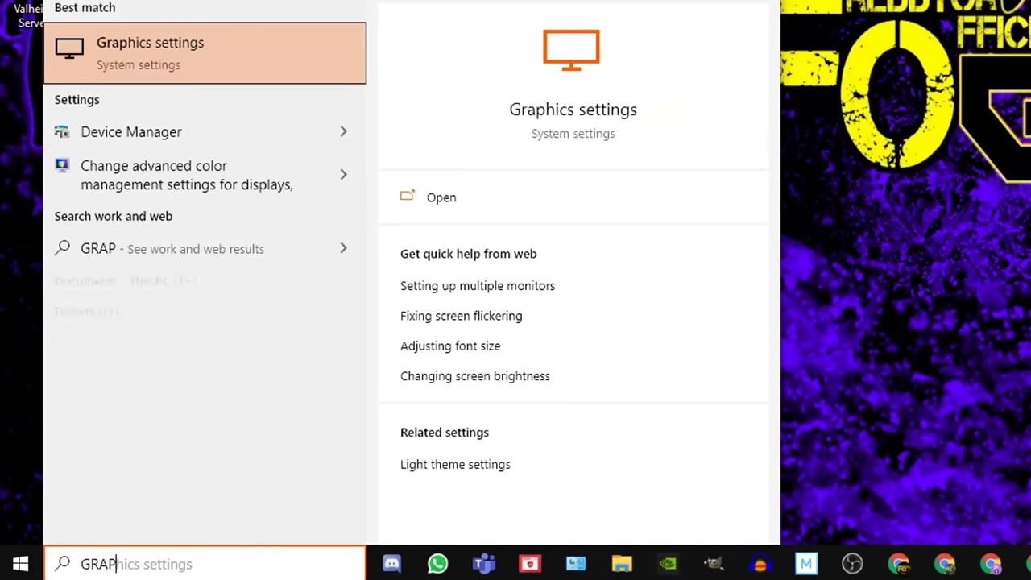
type("HICS S")
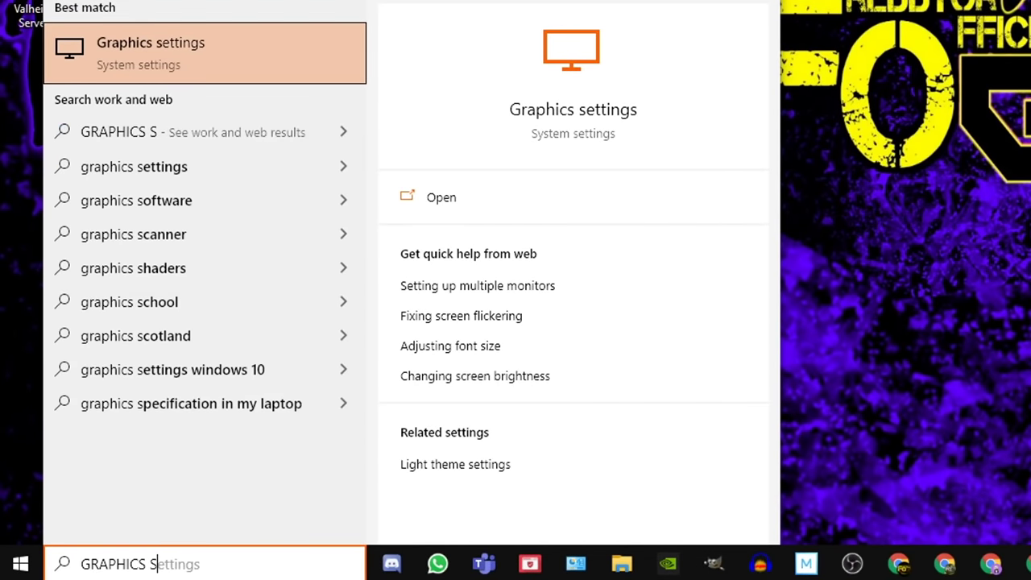
left_click(576, 121)
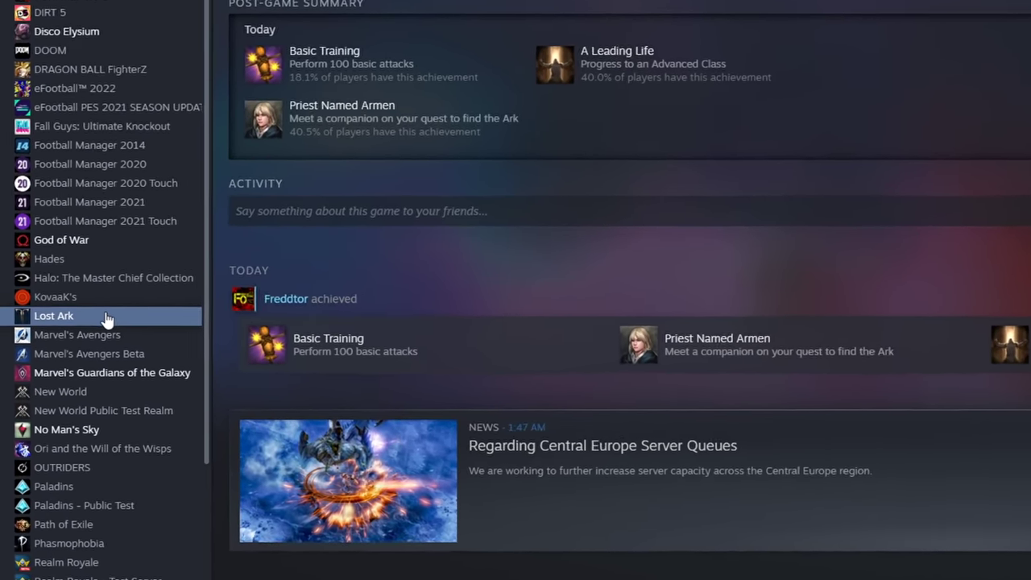
Browse to Lost Ark's local files from its Steam library properties, copy the install folder path, and close the folder window.
right_click(53, 394)
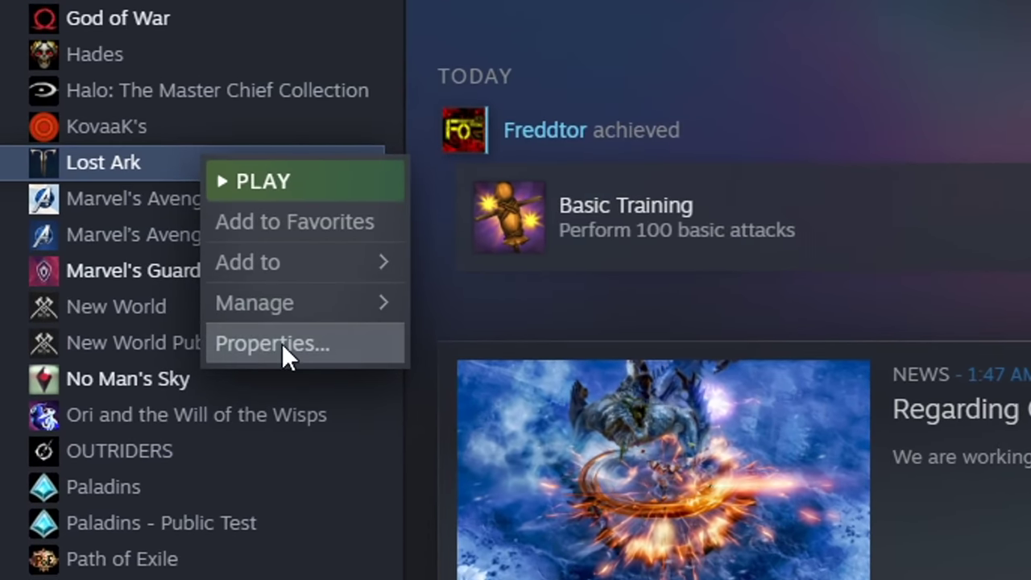
left_click(282, 343)
left_click(185, 152)
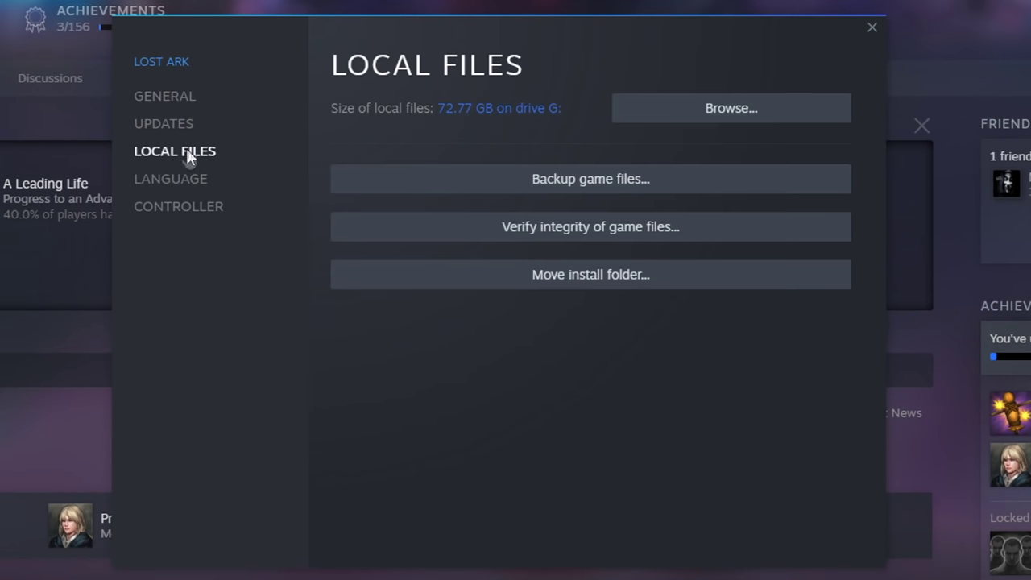
left_click(703, 117)
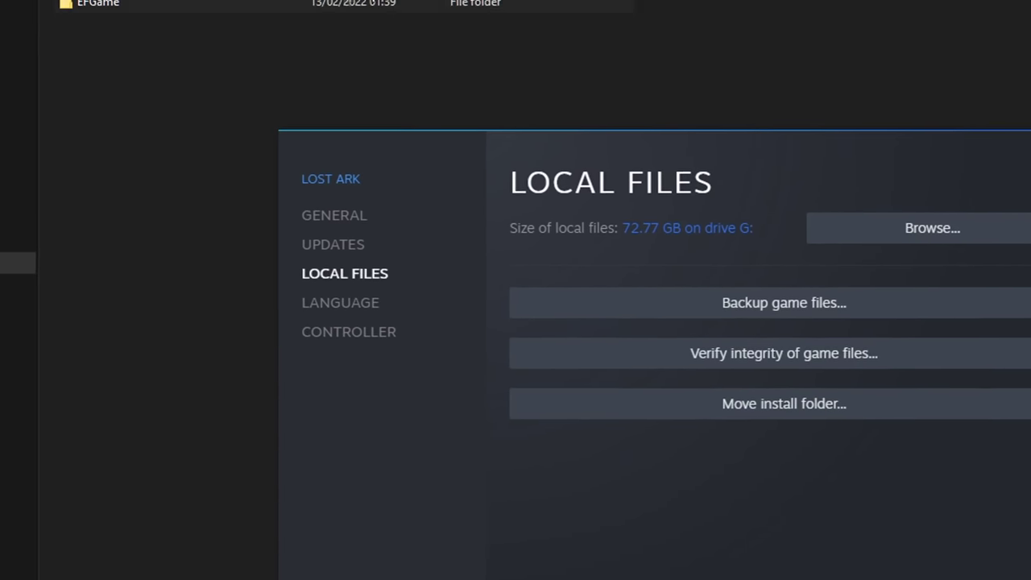
left_click(673, 29)
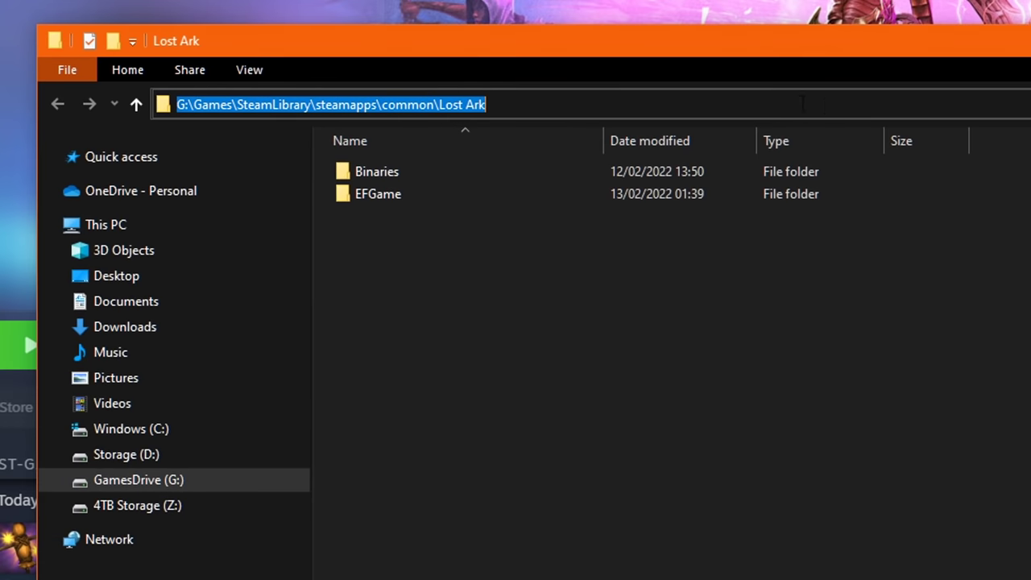
right_click(385, 105)
left_click(455, 171)
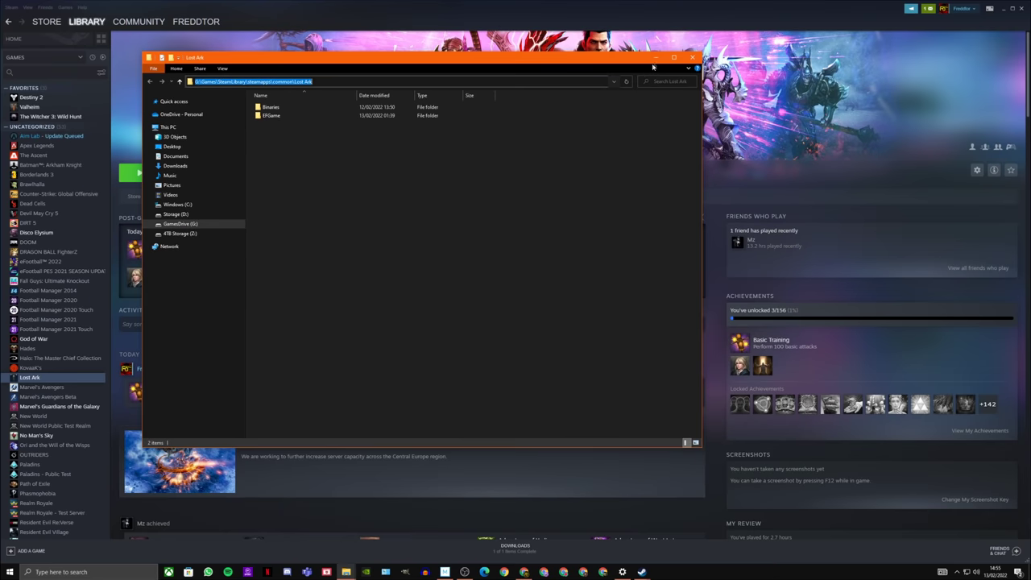
left_click(687, 52)
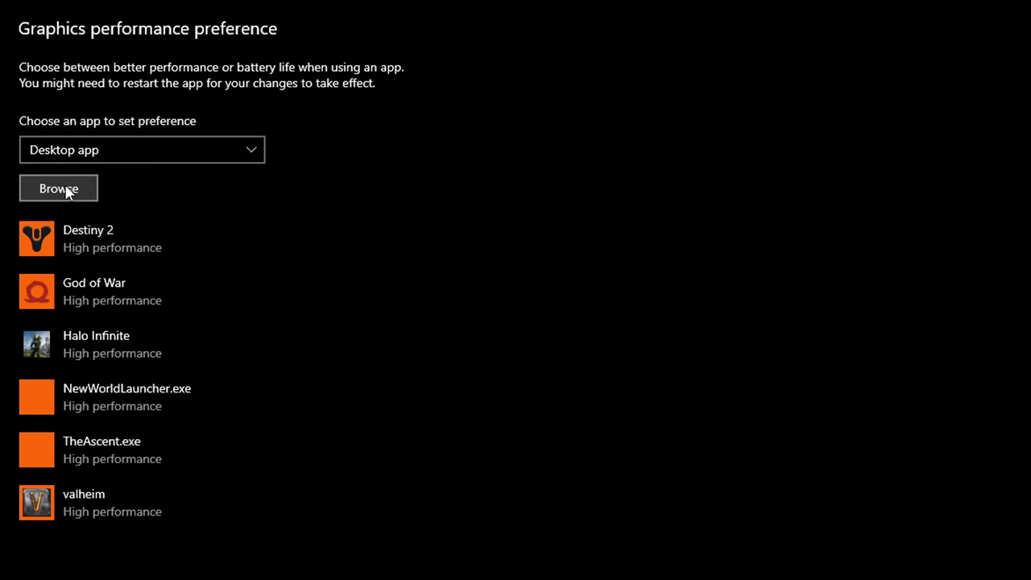
Add the LOSTARK application from the Lost Ark folder's Binaries\Win64 subfolder to the graphics performance preference list.
left_click(67, 196)
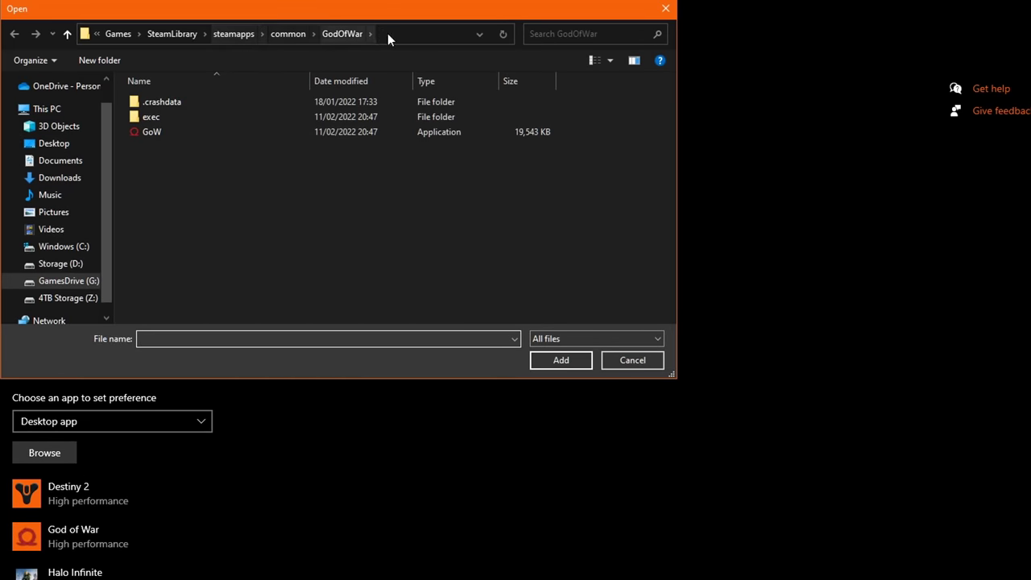
left_click(387, 33)
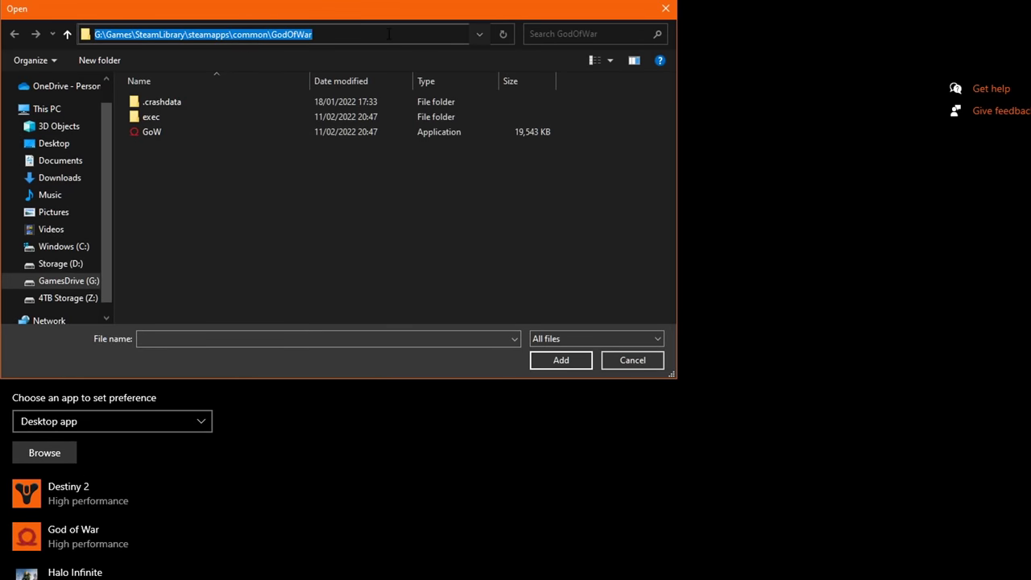
key("Return")
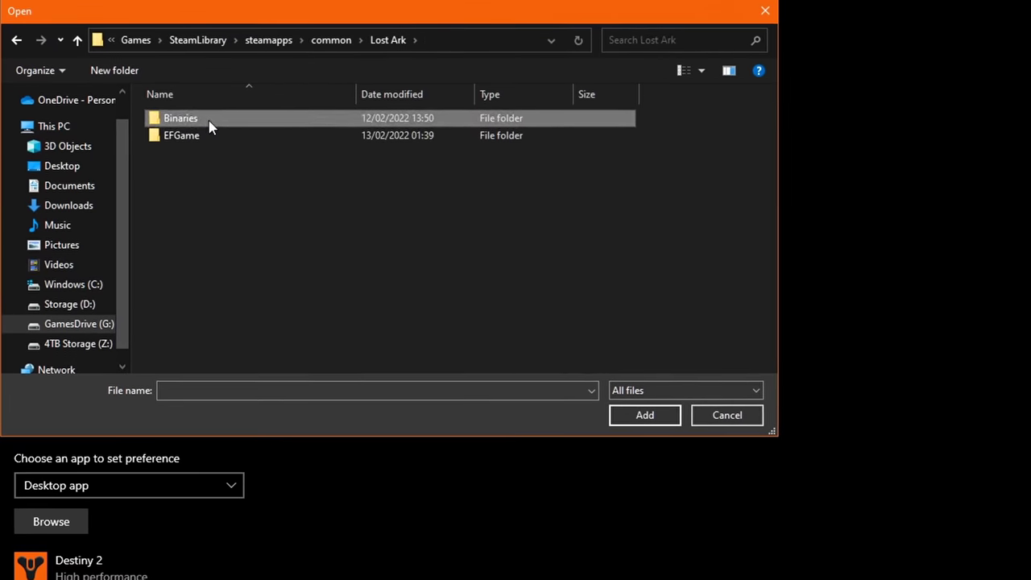
double_click(209, 127)
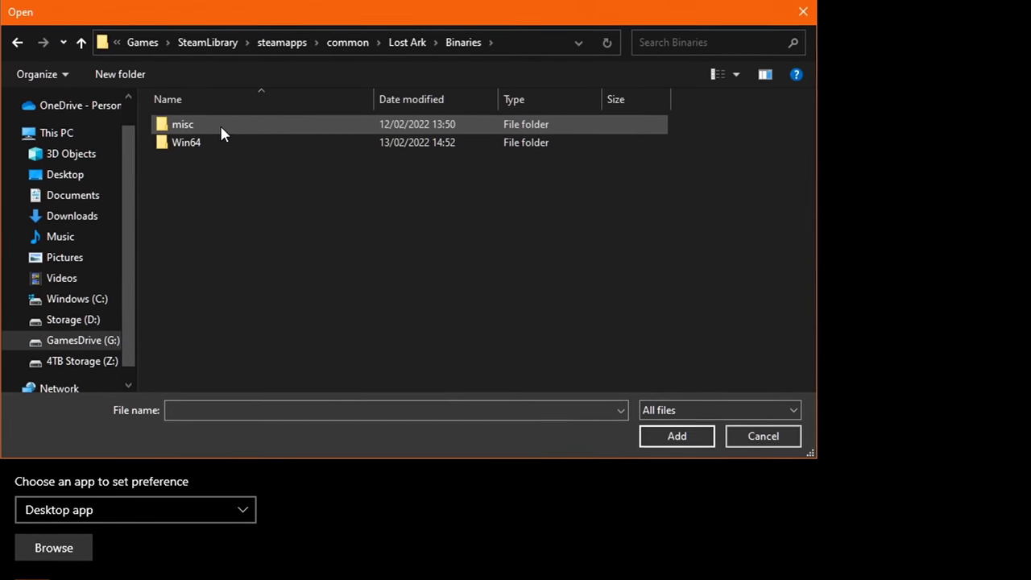
double_click(195, 140)
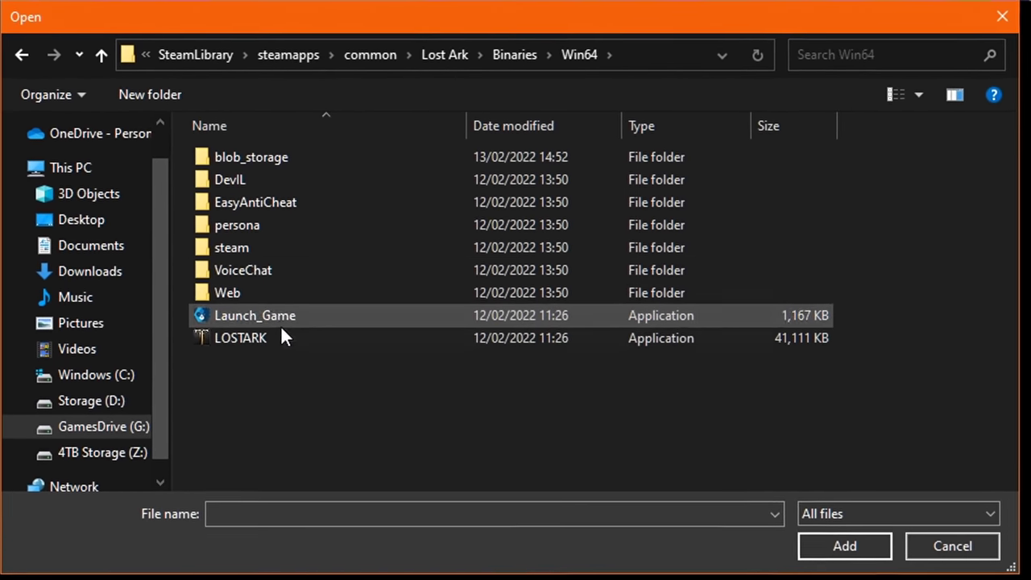
left_click(284, 296)
left_click(278, 316)
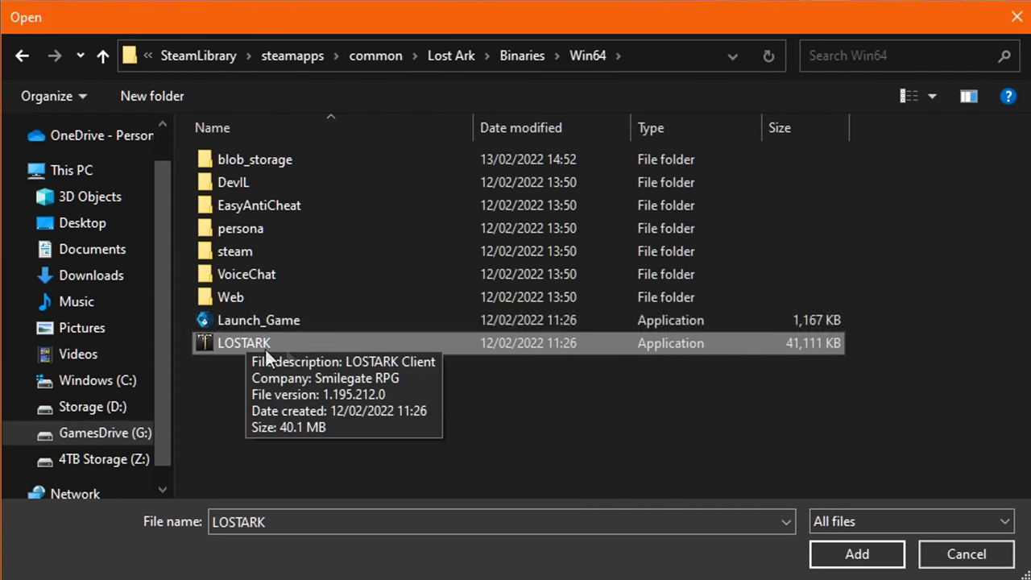
double_click(284, 343)
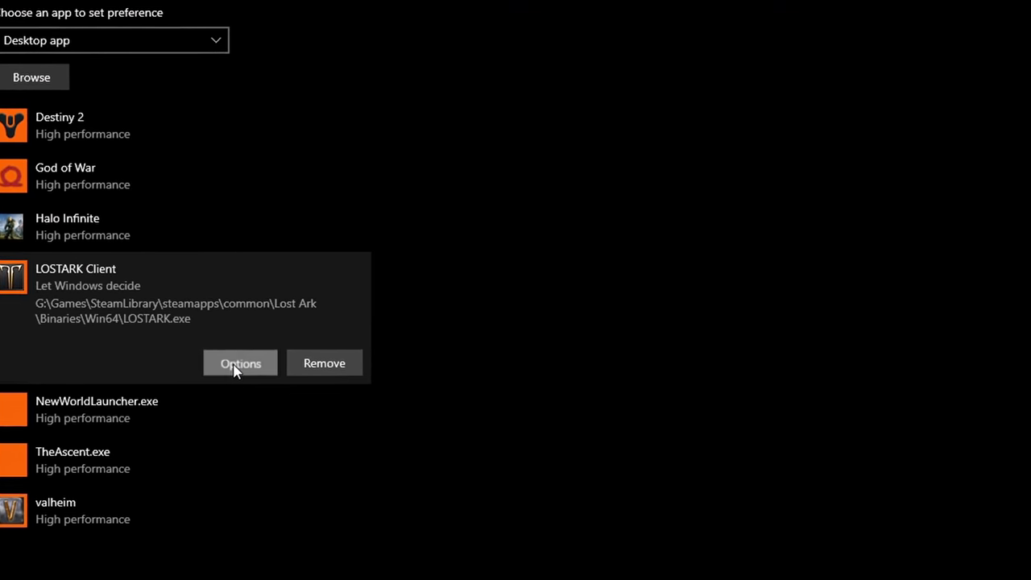
Set the LOSTARK Client's graphics preference to High performance and save it.
left_click(282, 341)
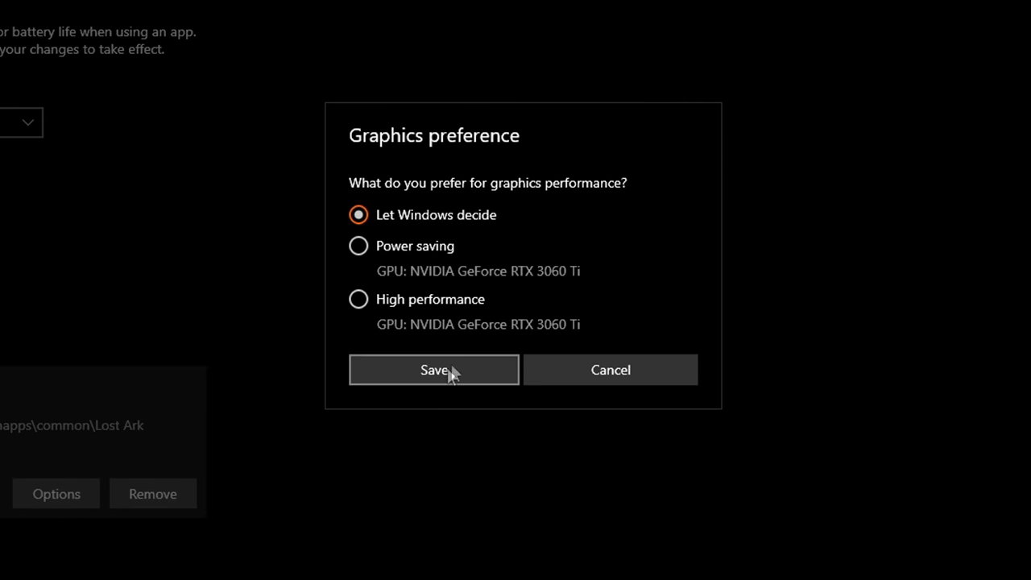
left_click(358, 299)
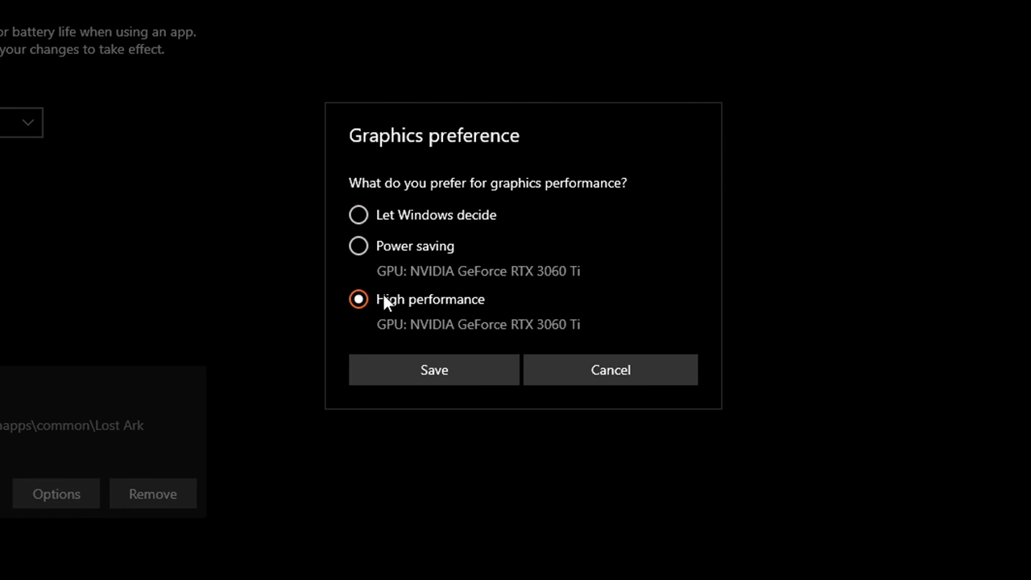
left_click(409, 373)
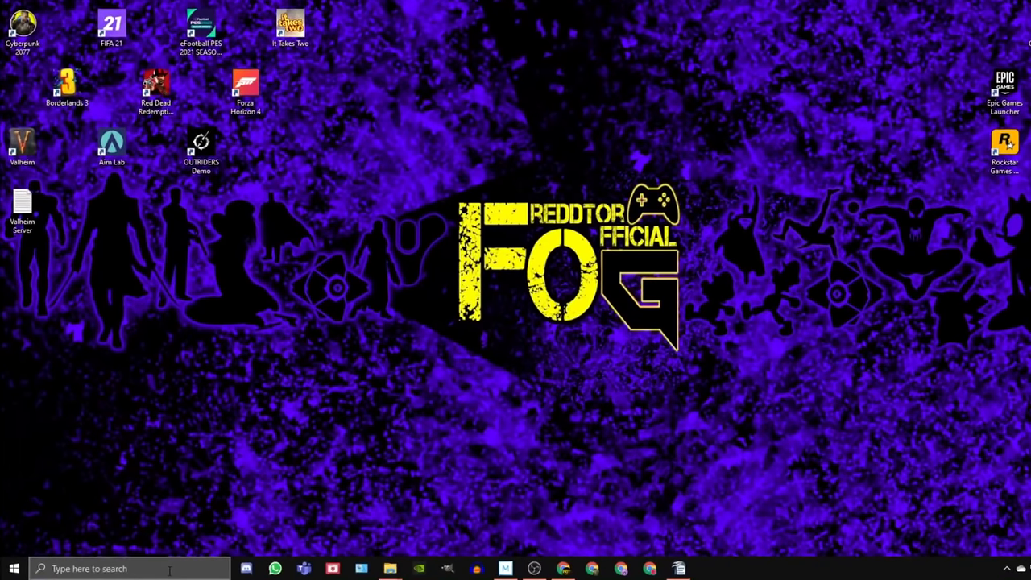
Search Windows for "power plan", open the Edit power plan settings, and go up to Power Options.
left_click(169, 569)
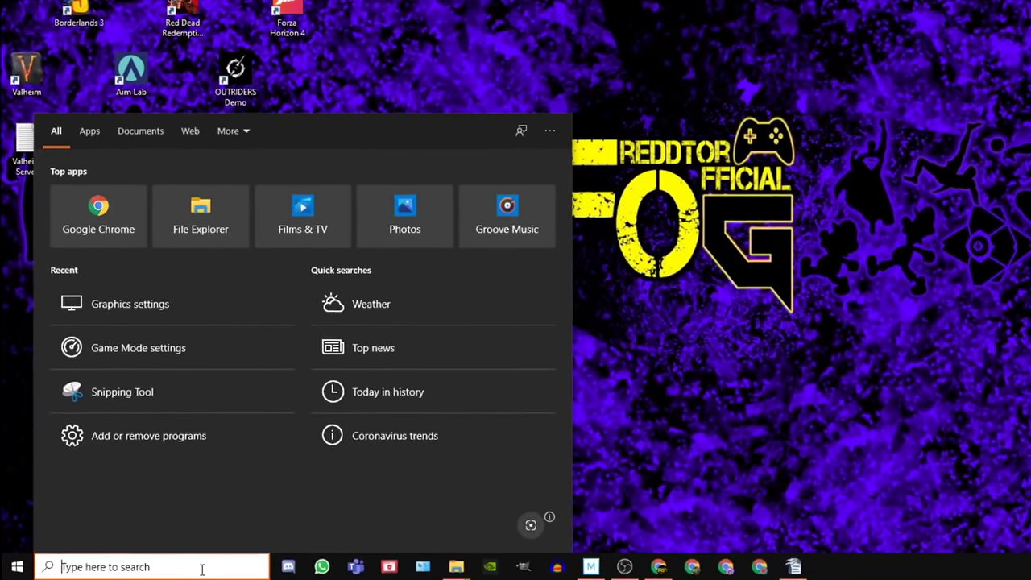
type("power plan")
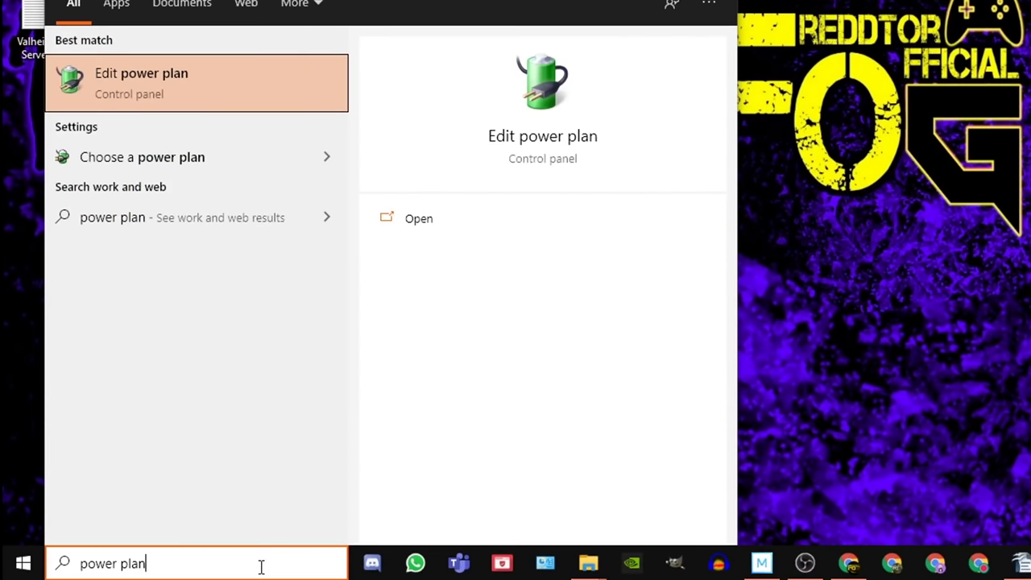
left_click(536, 138)
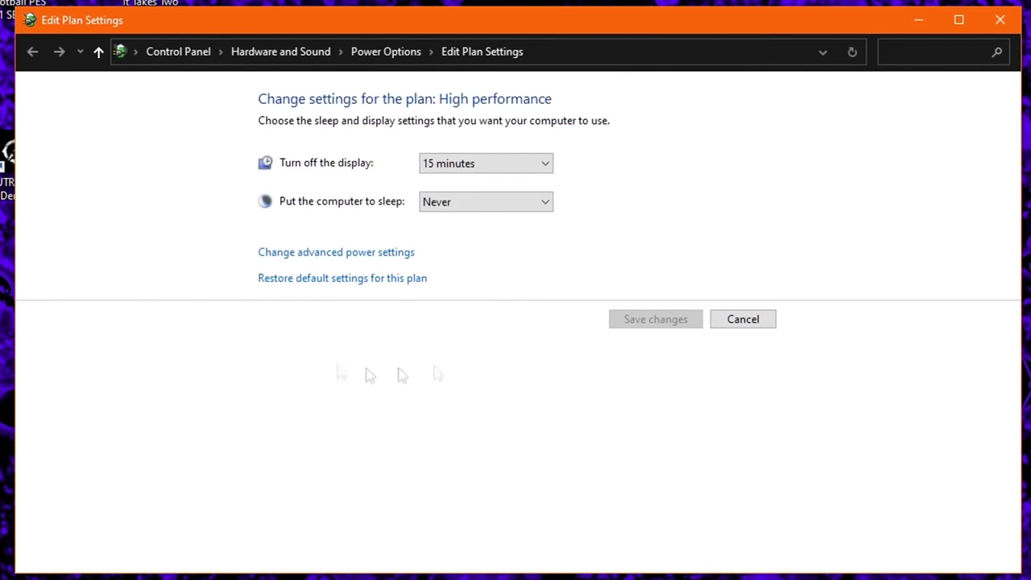
left_click(395, 53)
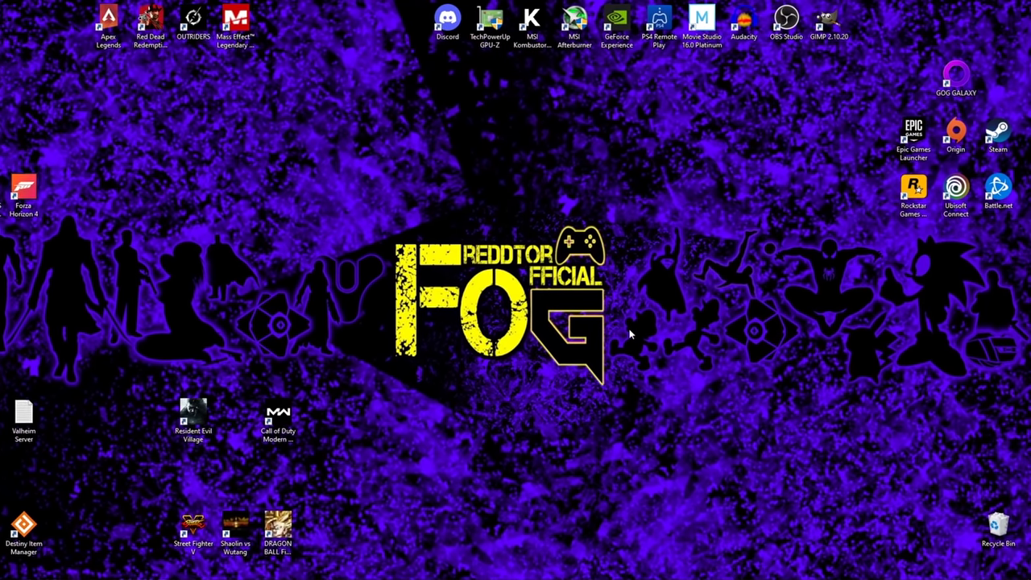
key("super+p")
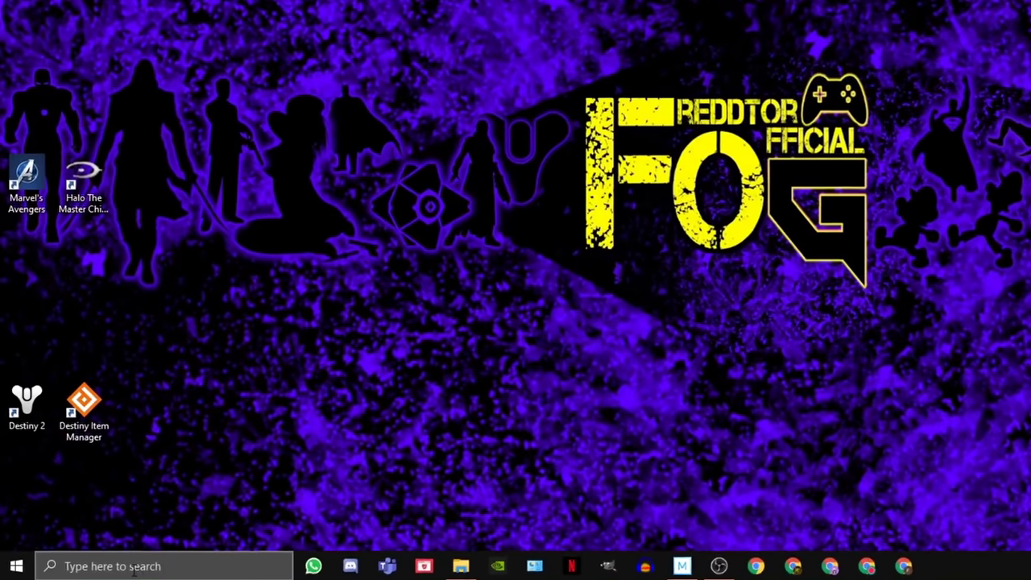
Search Windows for "settings", open the Settings app's privacy section, and show the Background apps permissions.
left_click(158, 564)
type("settings")
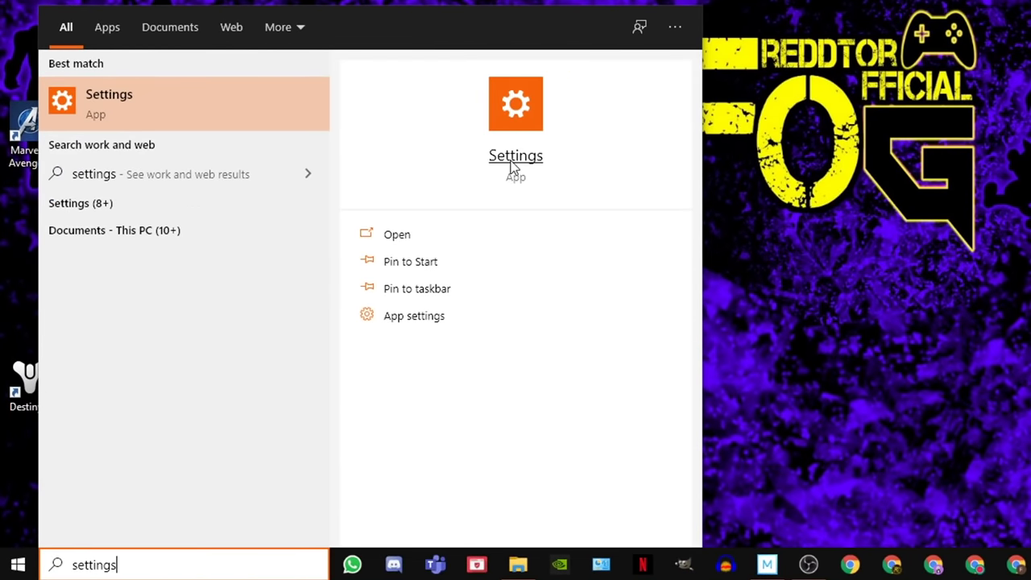
left_click(513, 164)
left_click(283, 267)
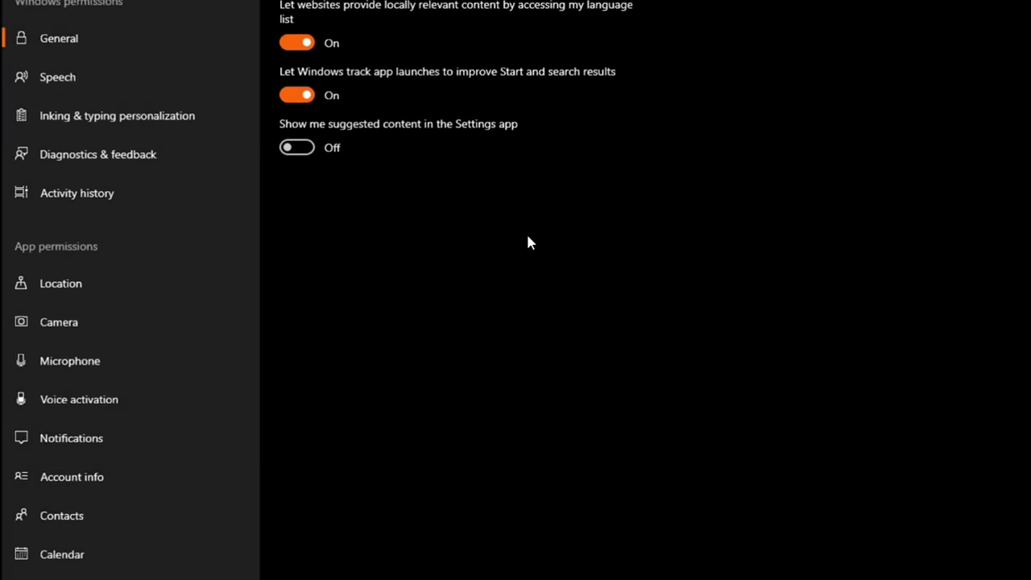
scroll(80, 442, "down", 3)
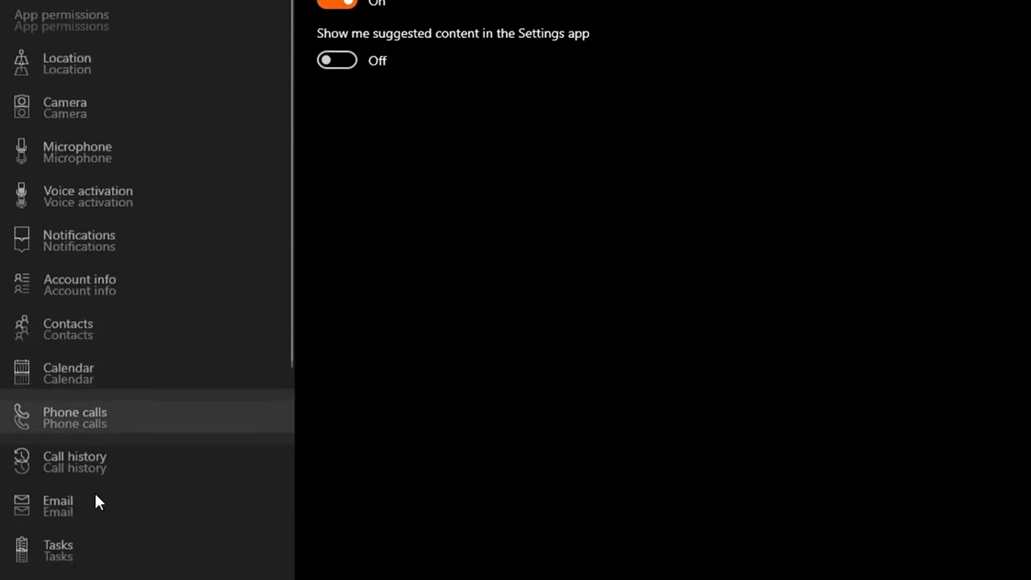
scroll(95, 496, "down", 4)
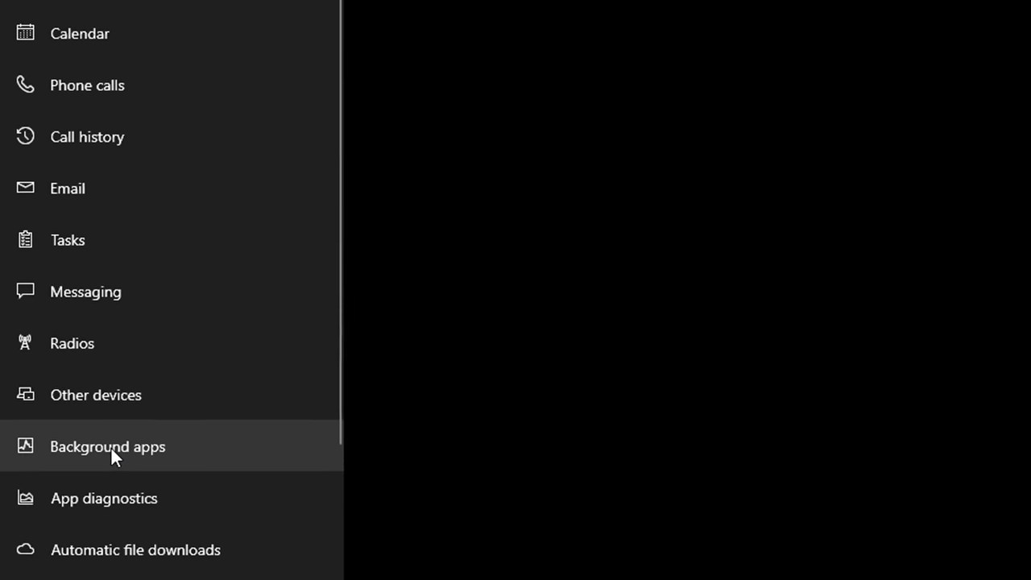
left_click(167, 402)
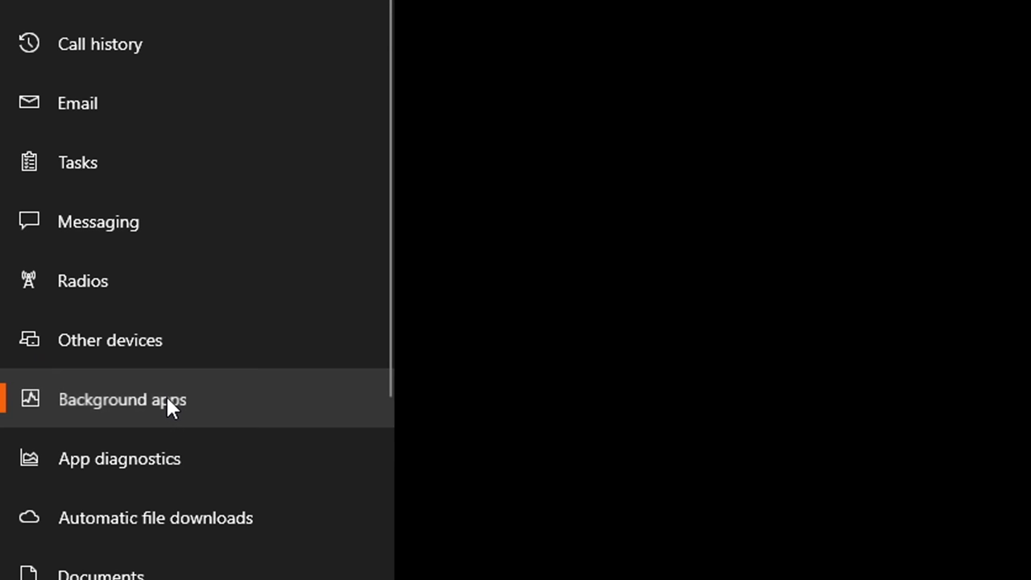